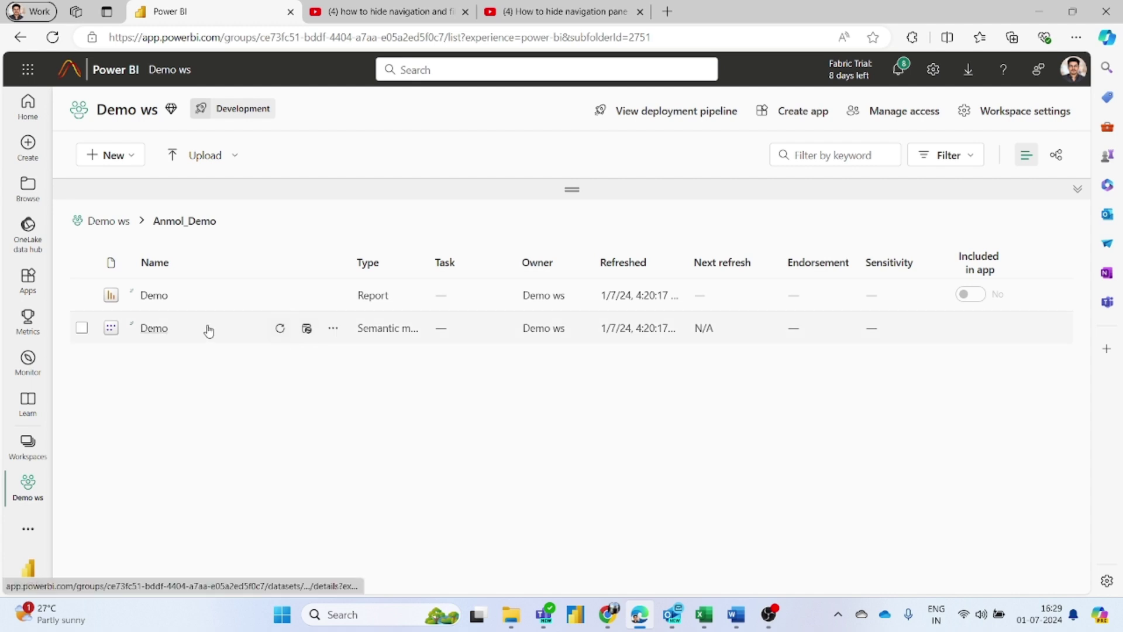
Step: Open the settings page of the Demo semantic model from its actions menu
click(334, 330)
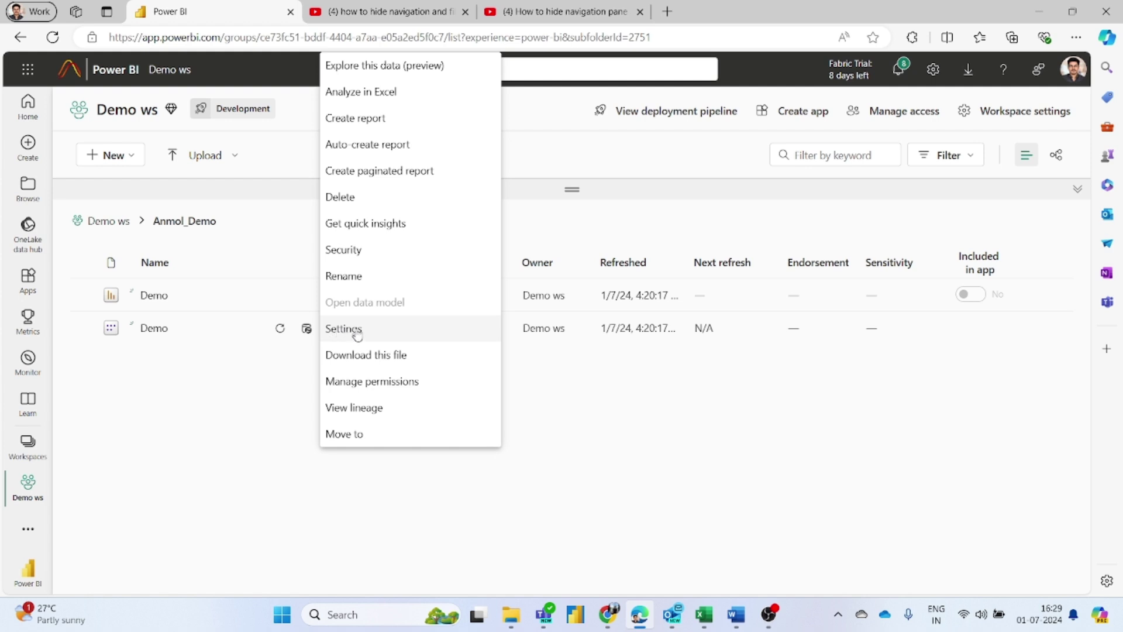
click(344, 328)
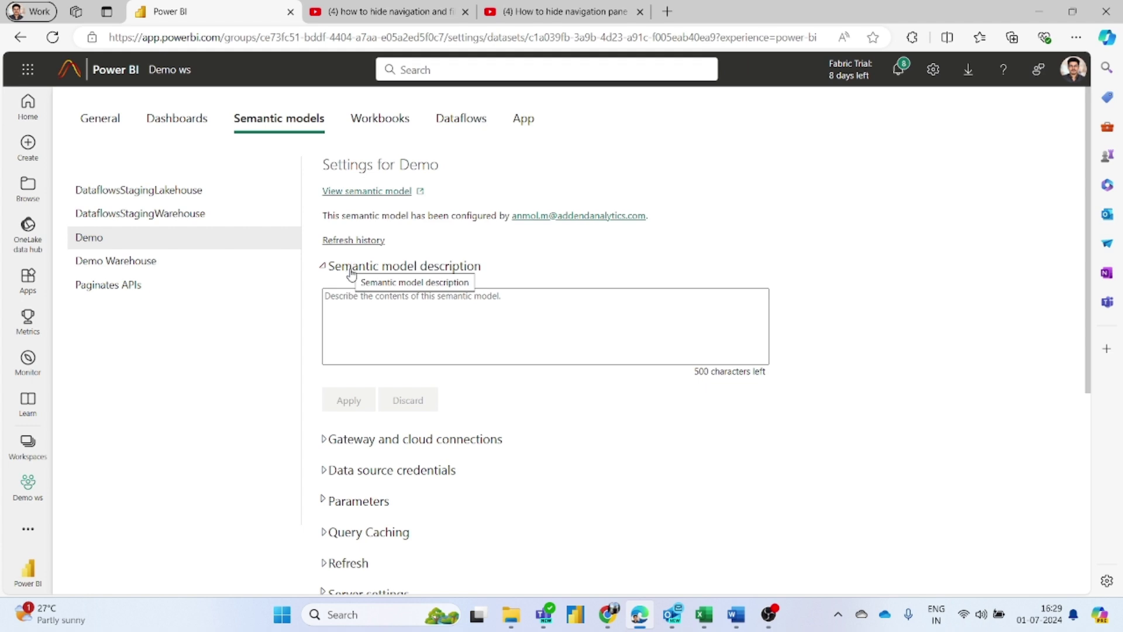
Step: Expand Data source credentials and edit the SharePoint source's credentials
click(329, 474)
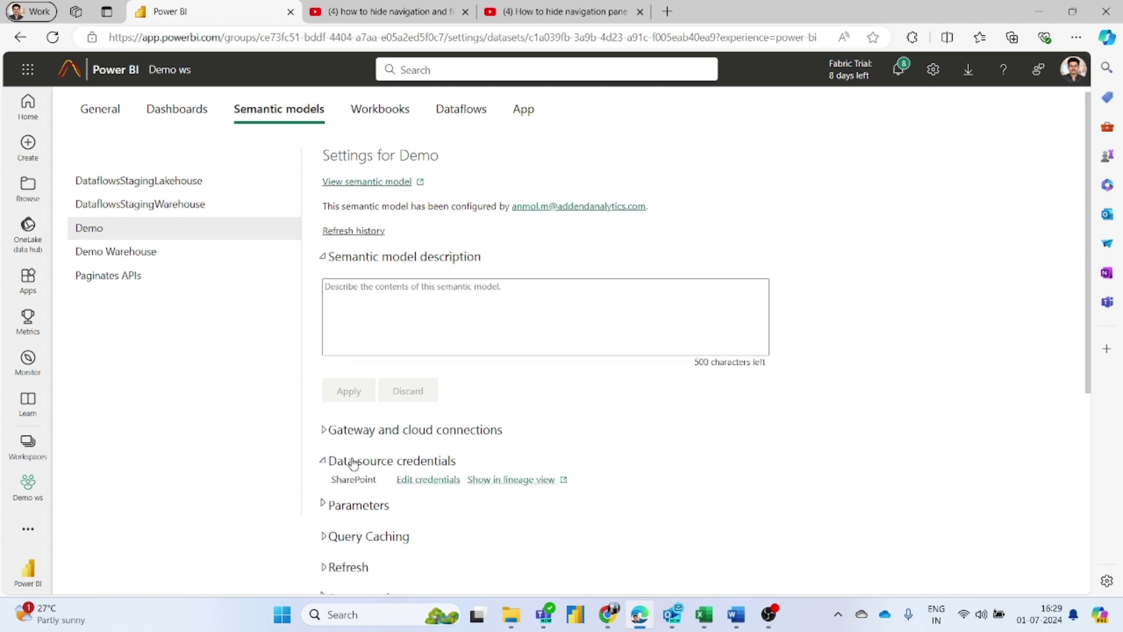
scroll(342, 469, down, 2)
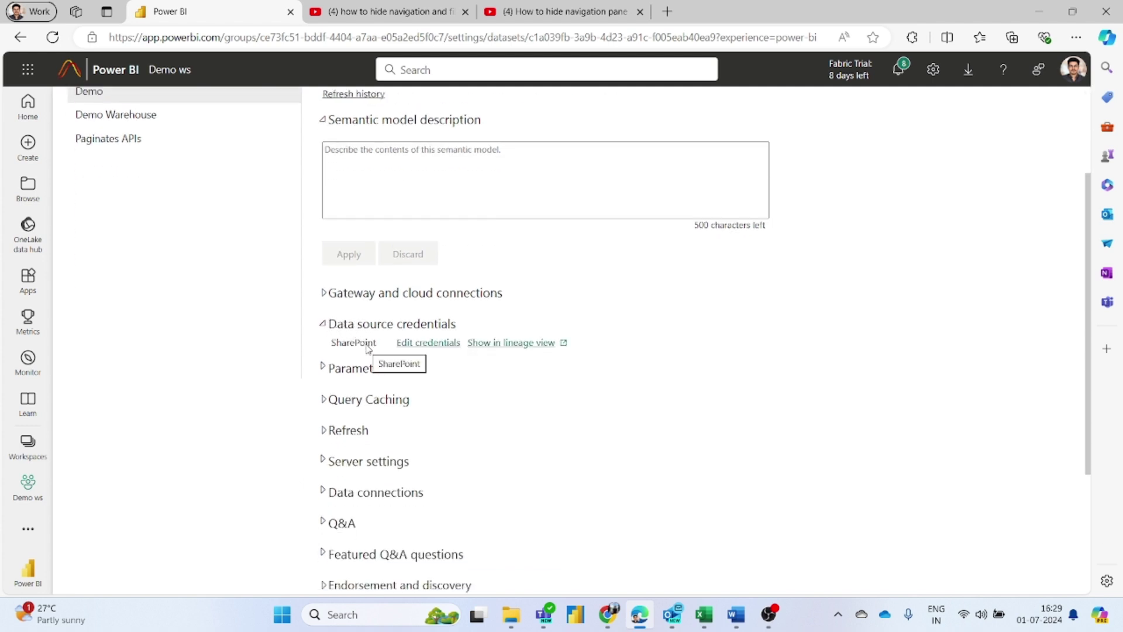
click(425, 348)
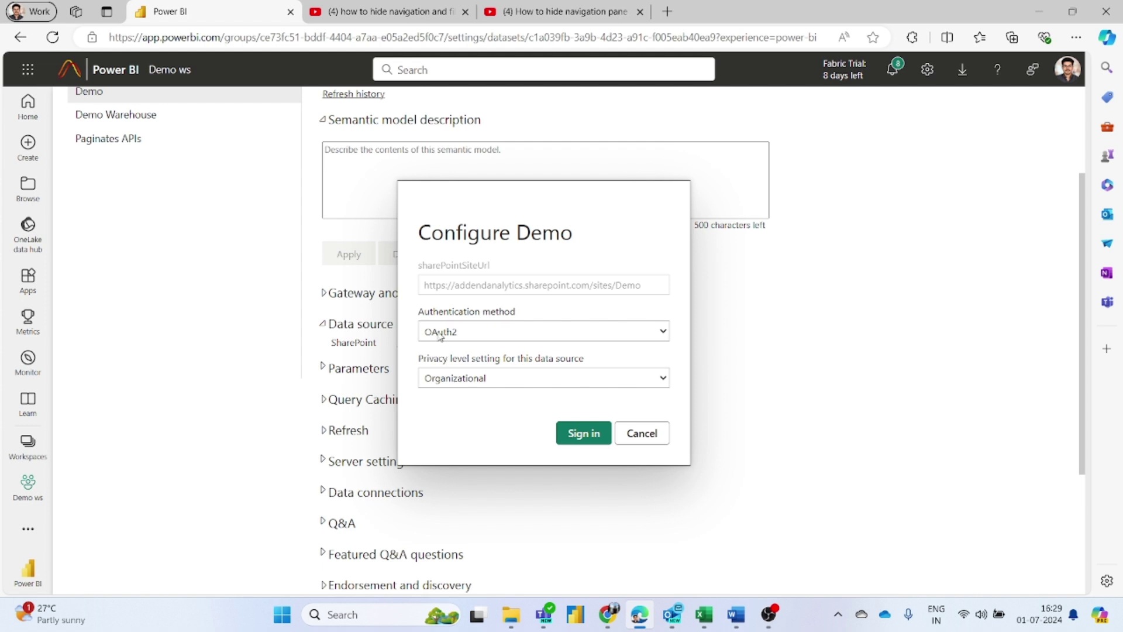
Step: Keep OAuth2 authentication and Organizational privacy, then start signing in to SharePoint
click(485, 334)
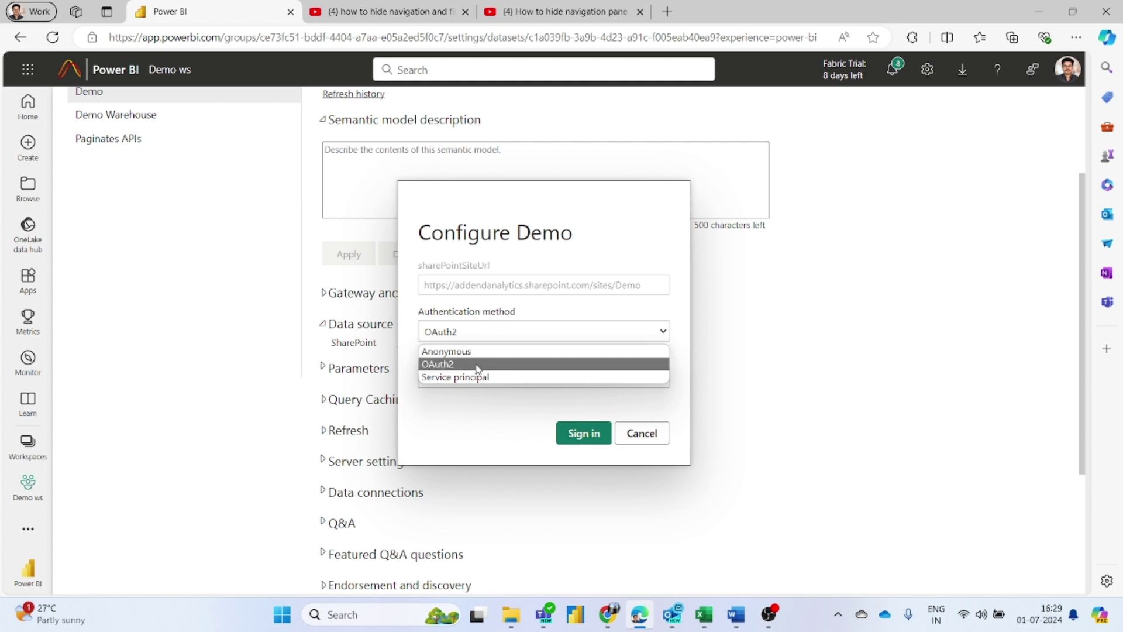
click(489, 331)
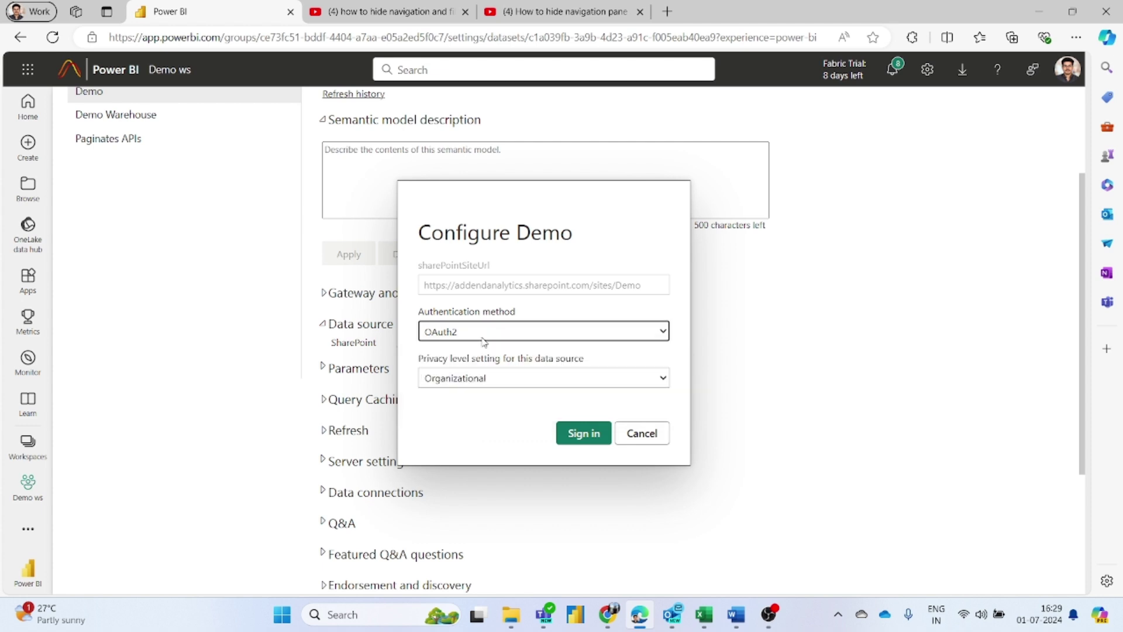
click(478, 376)
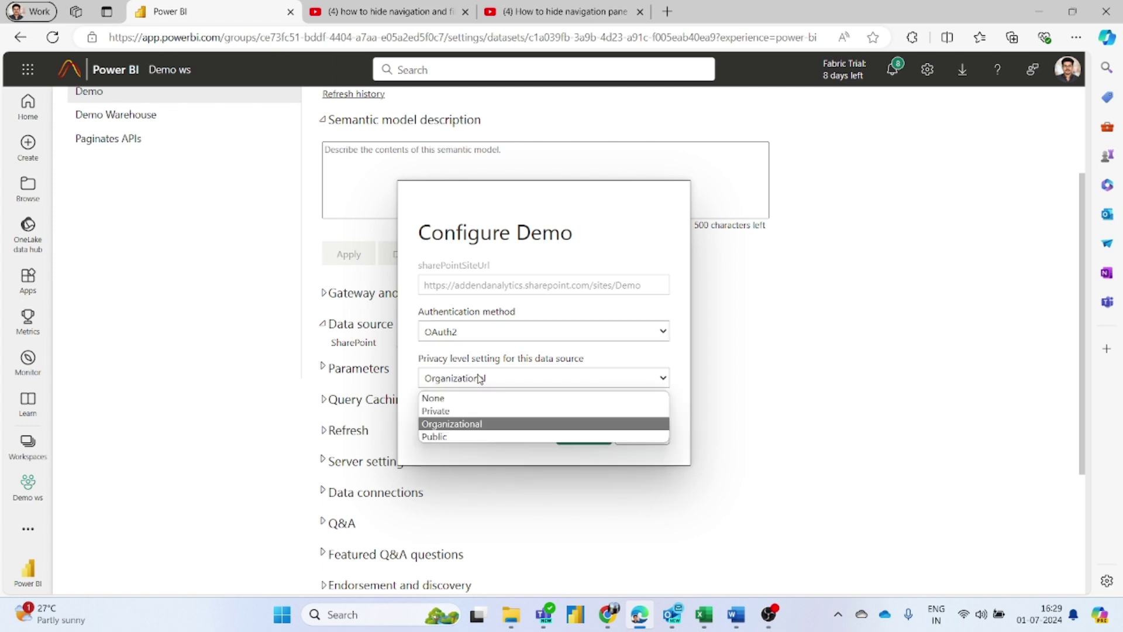
click(480, 378)
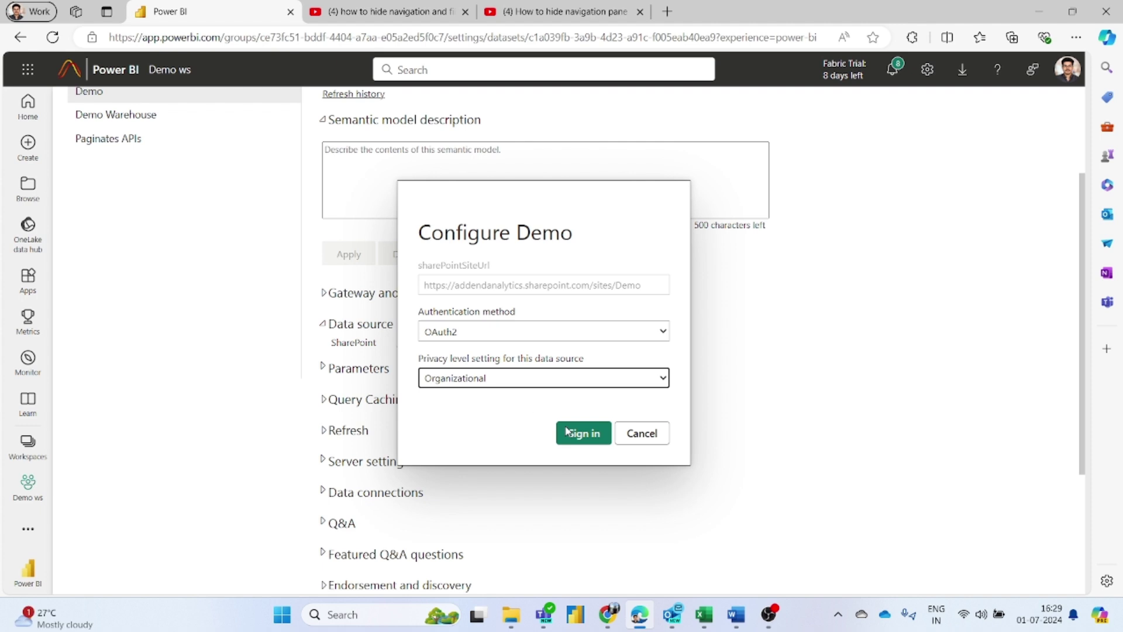
click(584, 432)
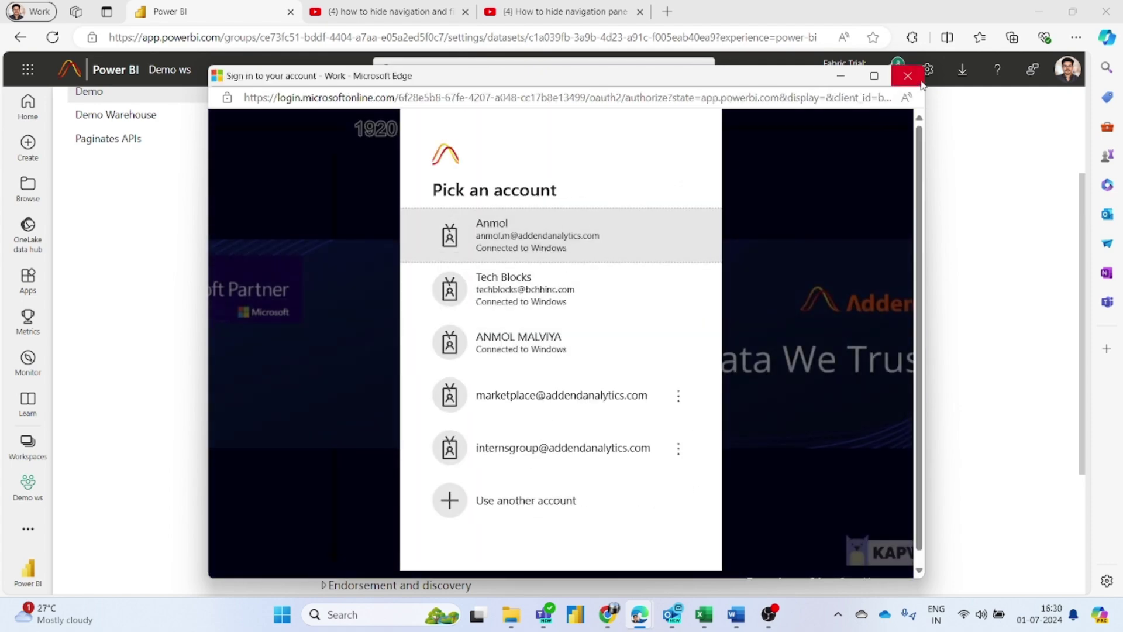
Step: Close the account picker, cancel Configure Demo, and collapse the settings sections
click(908, 76)
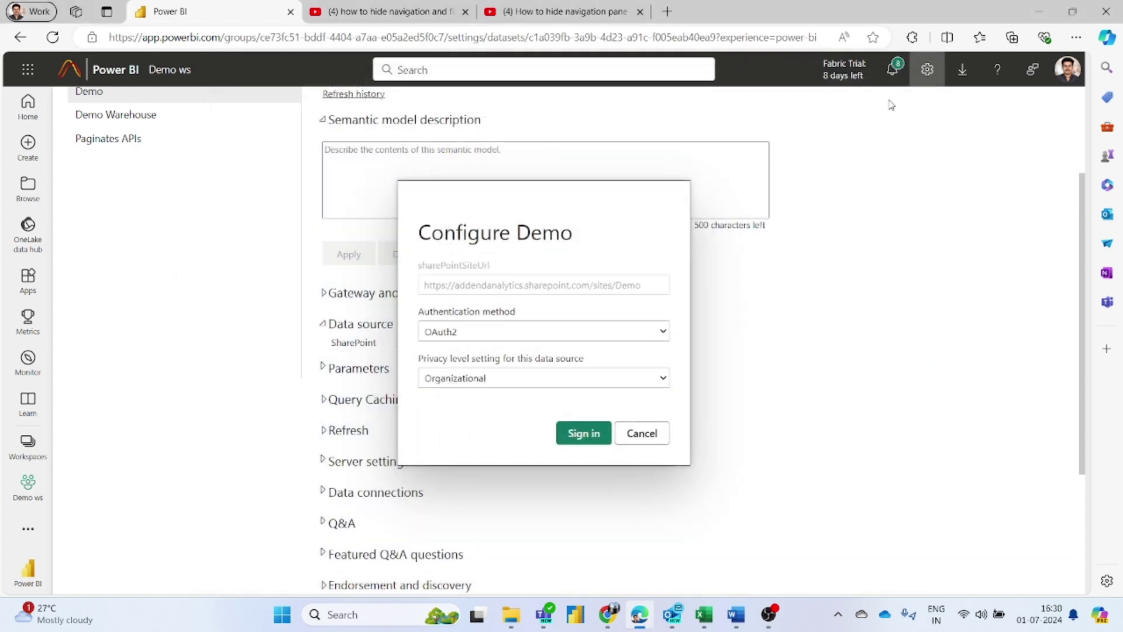
click(641, 432)
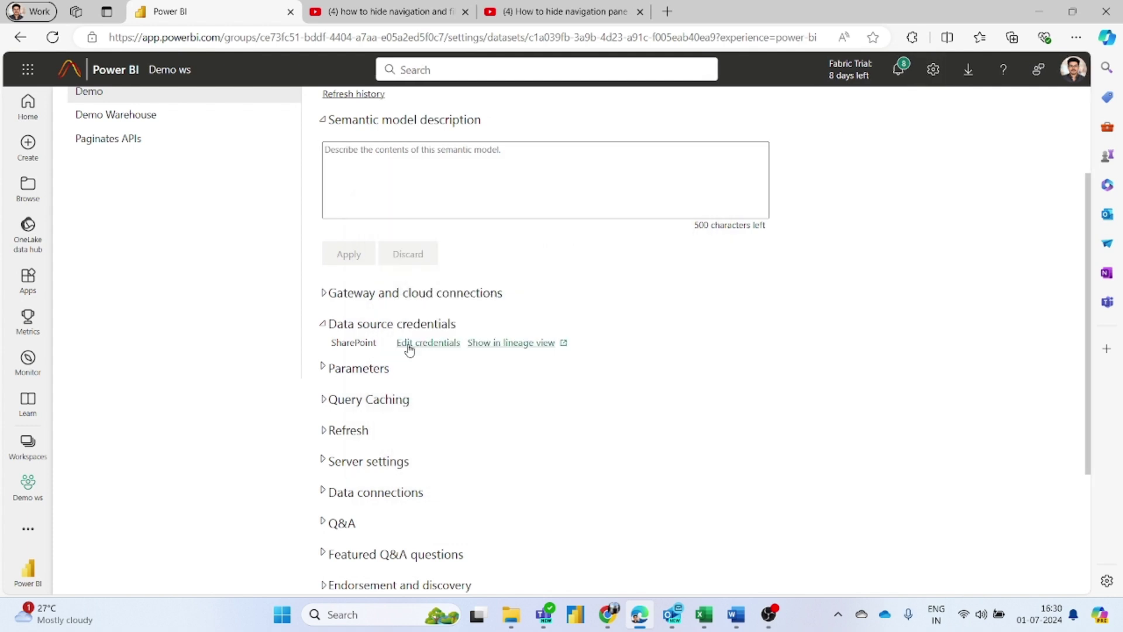
click(343, 432)
click(348, 432)
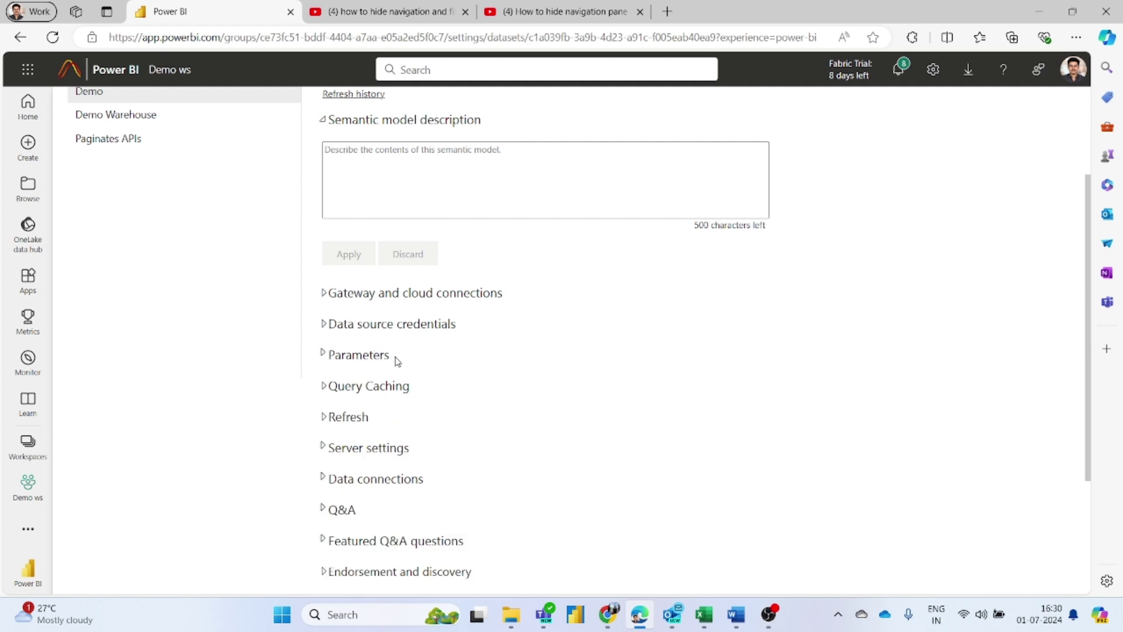
scroll(422, 337, up, 3)
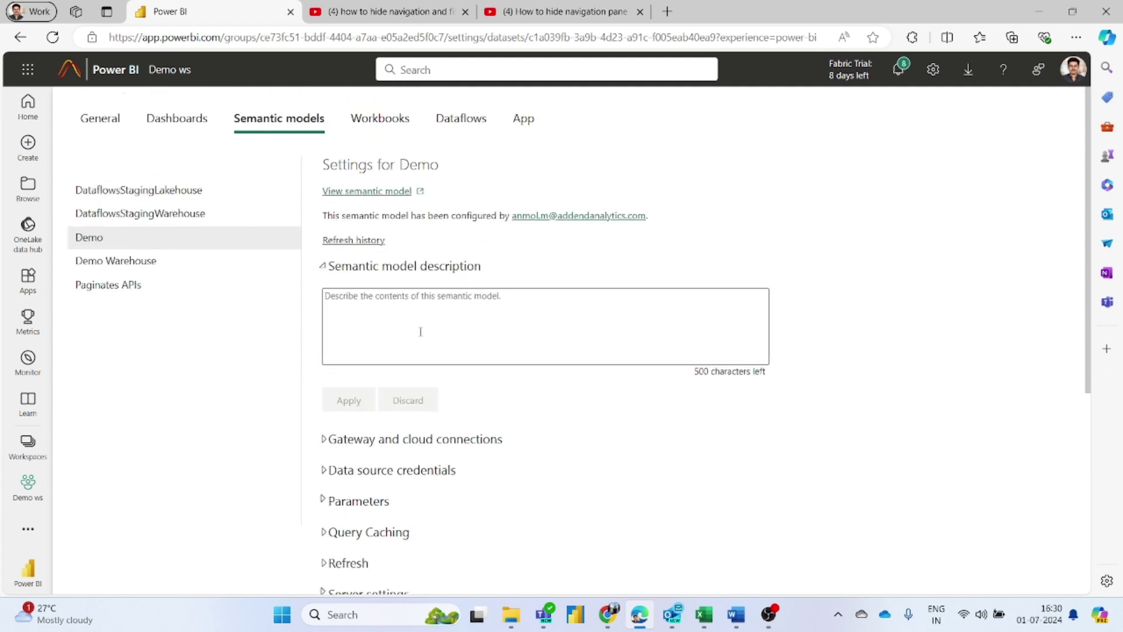